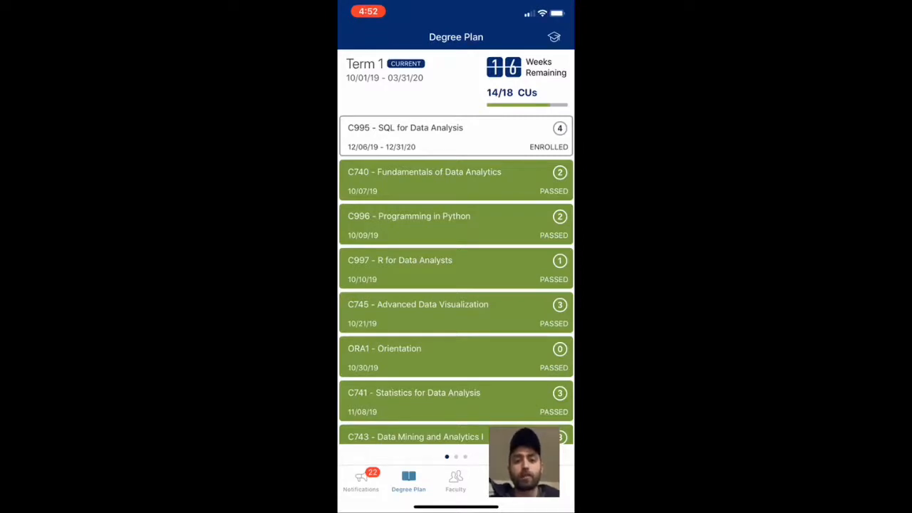
scroll(456, 250, down, 1)
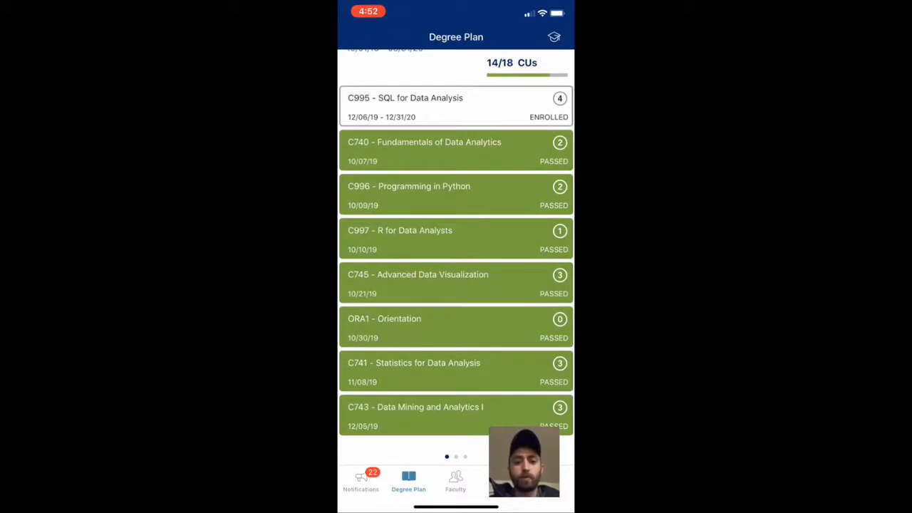
scroll(456, 249, up, 1)
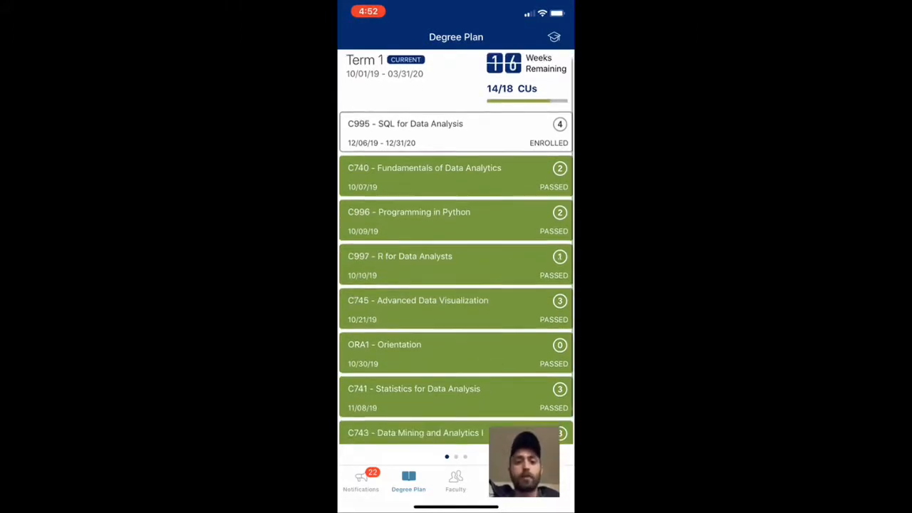
scroll(455, 250, down, 1)
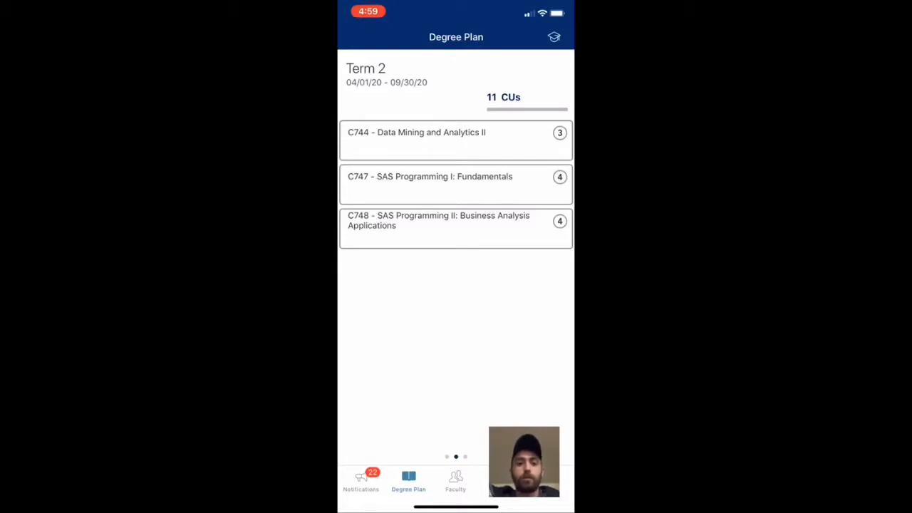
Swipe through the Degree Plan pages to Term 3 and back toward the Term 1 course list
drag(527, 285, 378, 285)
drag(498, 285, 456, 285)
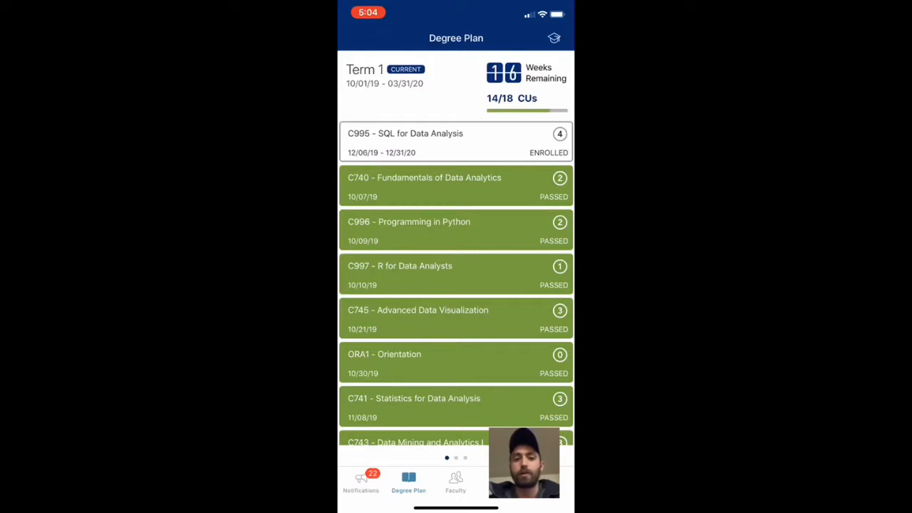
scroll(455, 285, down, 1)
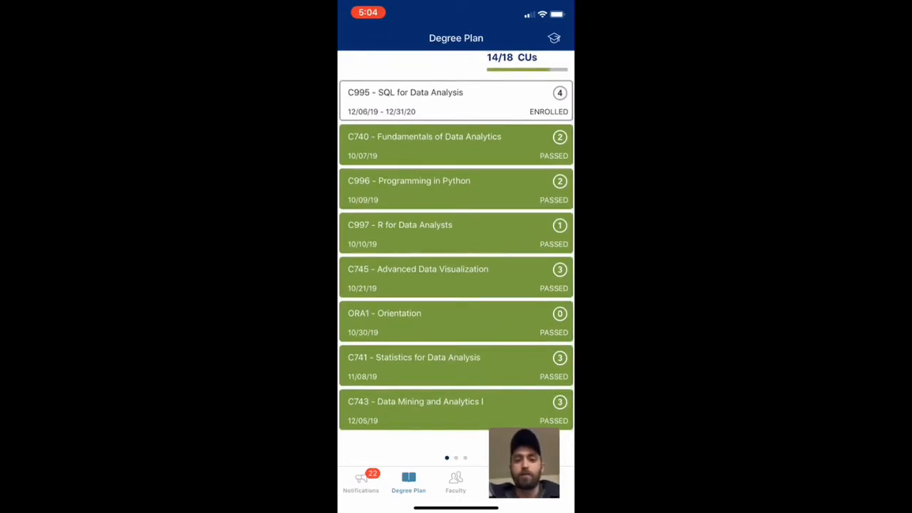
scroll(455, 285, up, 1)
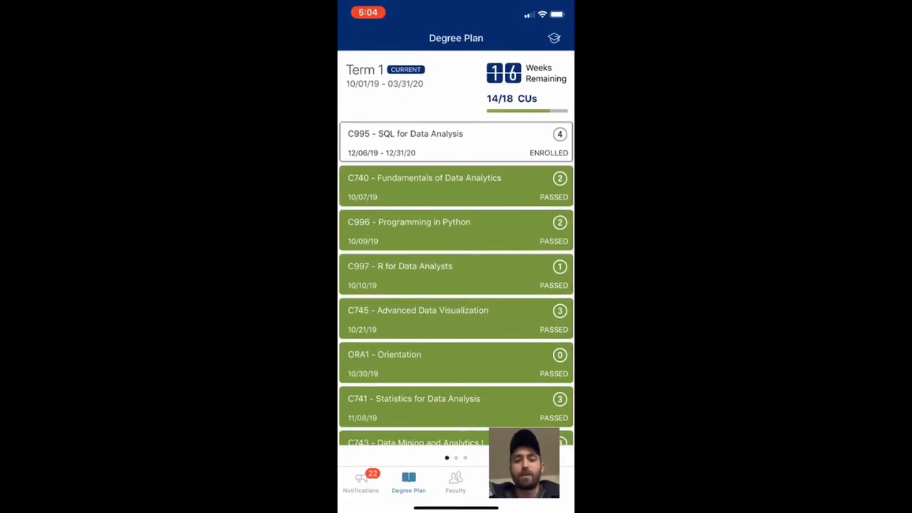